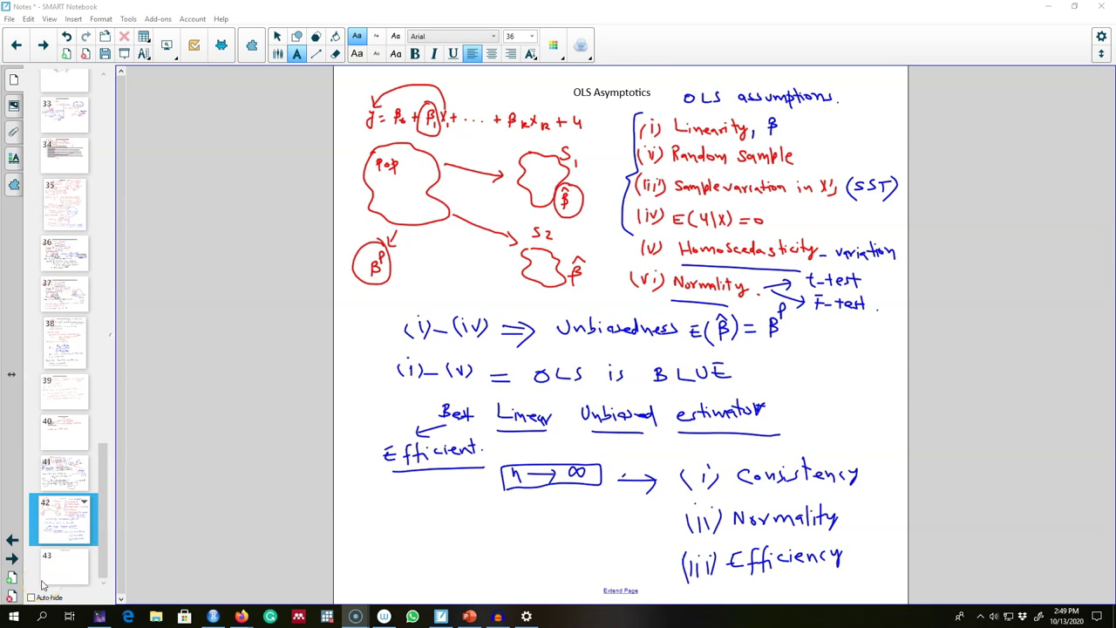
Step: On page 43, handwrite red bullets 'If n→∞: β̂j will collapse to βj' and 'more n is better.'
left_click(13, 578)
key("Page_Down")
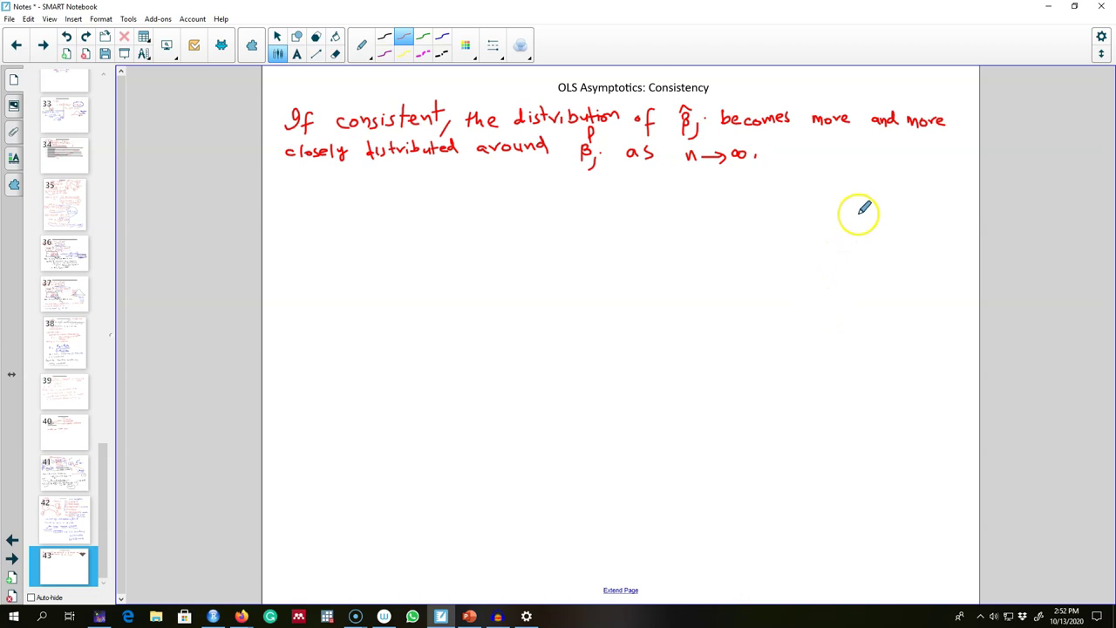
left_click_drag(264, 130, 277, 128)
left_click_drag(267, 199, 293, 202)
mouse_move(312, 183)
left_mouse_down()
mouse_move(302, 205)
mouse_move(312, 191)
mouse_move(446, 188)
mouse_move(446, 174)
left_mouse_up()
left_click(414, 186)
left_click(415, 197)
mouse_move(486, 179)
left_mouse_down()
mouse_move(568, 192)
mouse_move(728, 188)
mouse_move(723, 204)
mouse_move(755, 187)
left_mouse_up()
left_click_drag(273, 239, 505, 230)
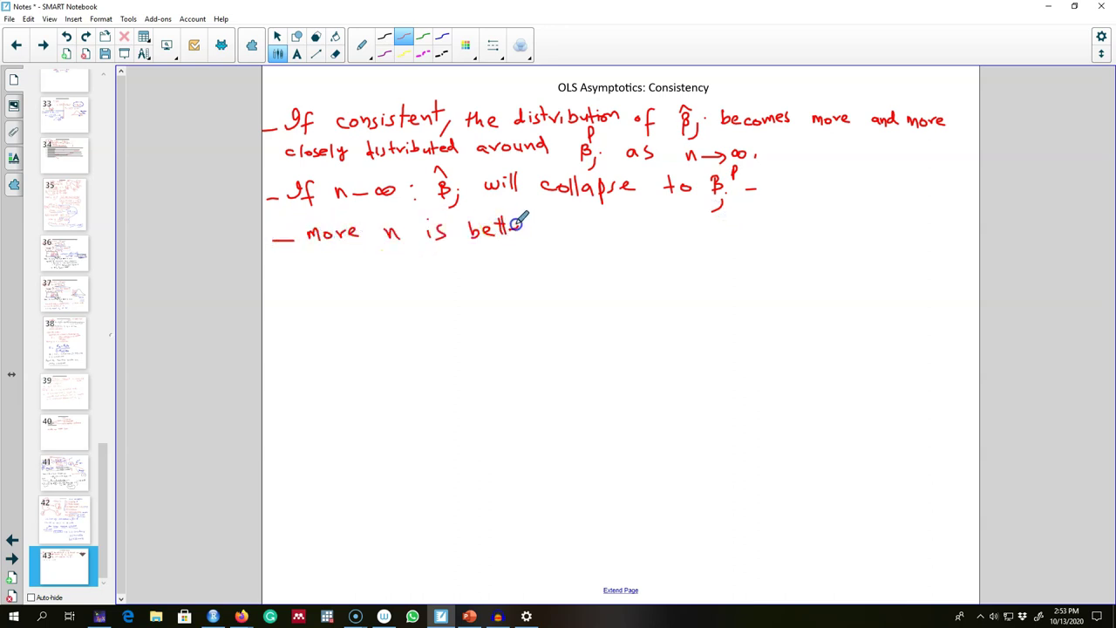
left_click(541, 231)
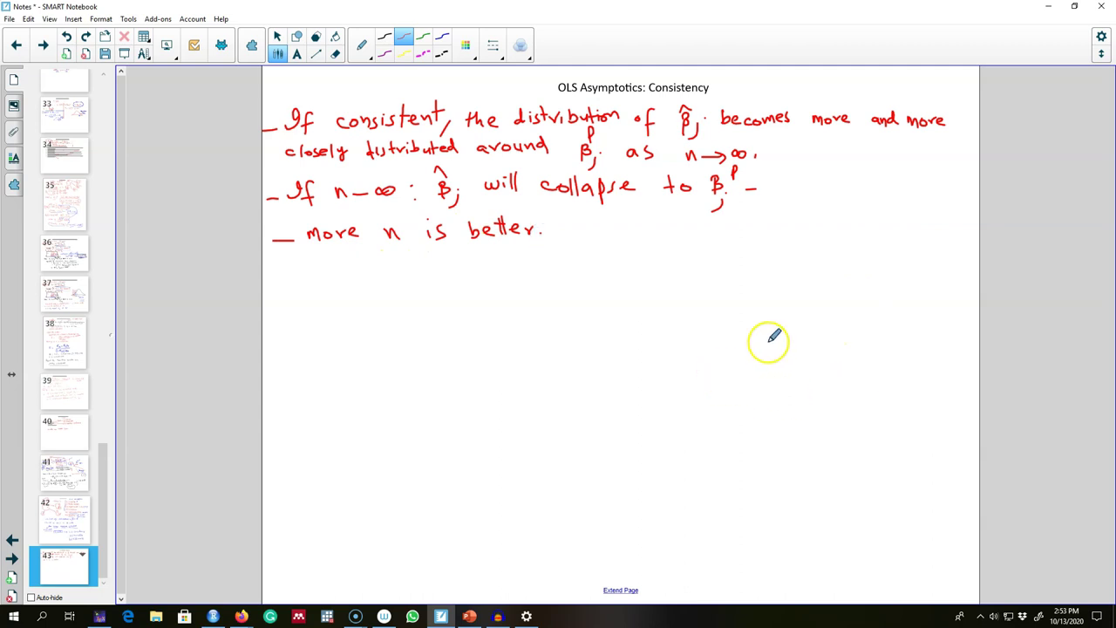
Step: Draw bell curves on a baseline, label the red one n=30, add narrower curves, and circle βj
left_click_drag(701, 330, 926, 309)
left_click_drag(698, 323, 750, 271)
mouse_move(785, 236)
left_mouse_down()
mouse_move(840, 239)
mouse_move(931, 303)
left_mouse_up()
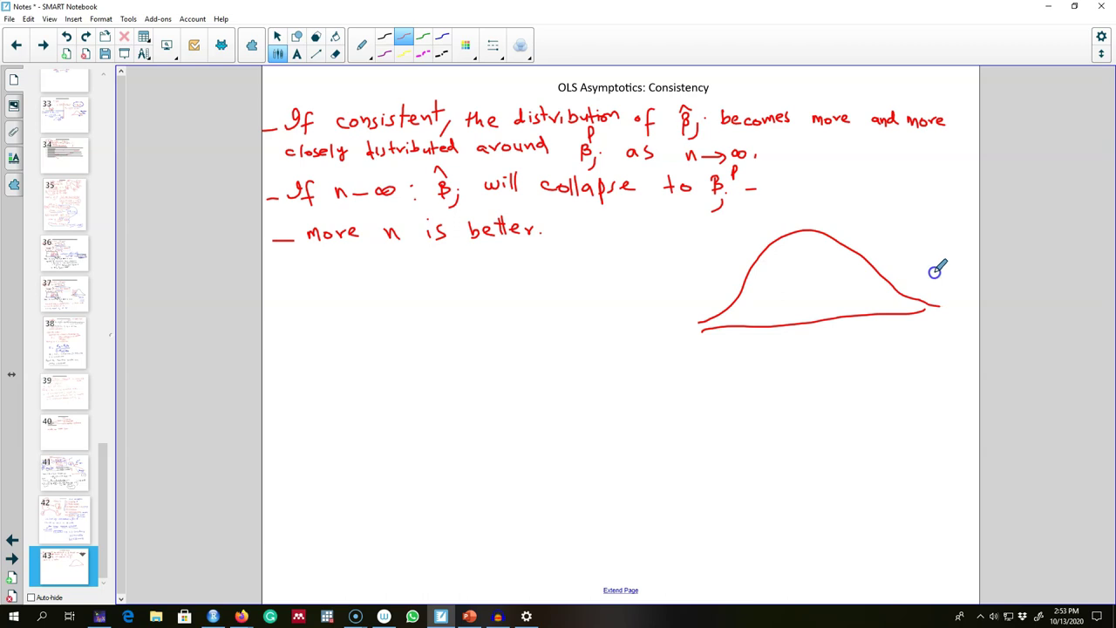
left_click_drag(884, 277, 915, 269)
left_click_drag(921, 264, 925, 275)
left_click_drag(940, 265, 942, 266)
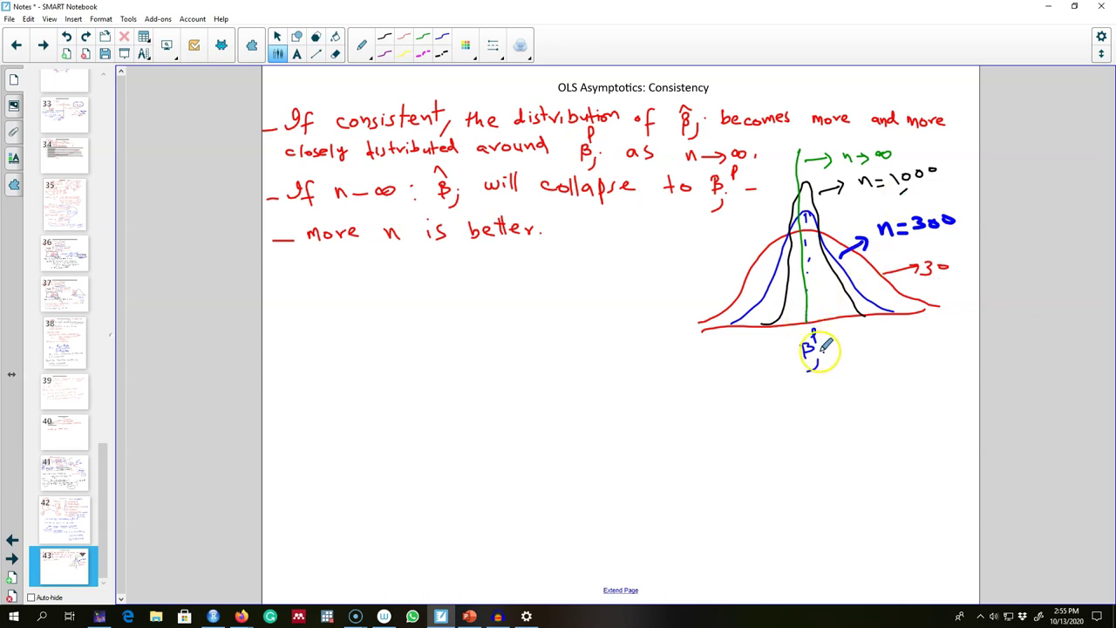
mouse_move(819, 325)
left_mouse_down()
mouse_move(785, 367)
mouse_move(833, 336)
left_mouse_up()
left_click(78, 511)
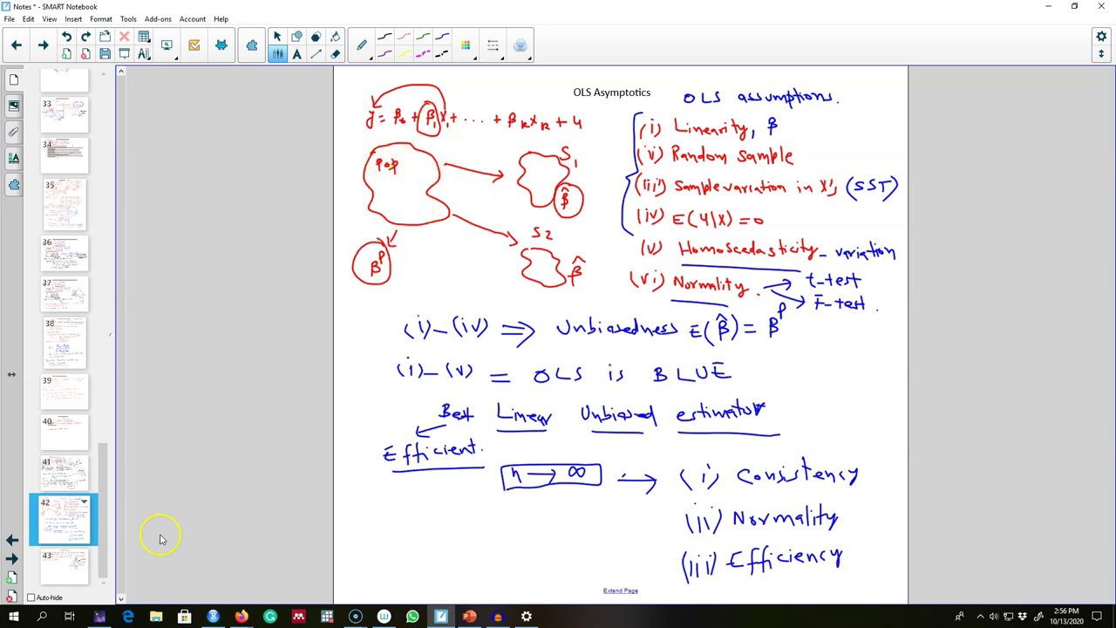
left_click(61, 569)
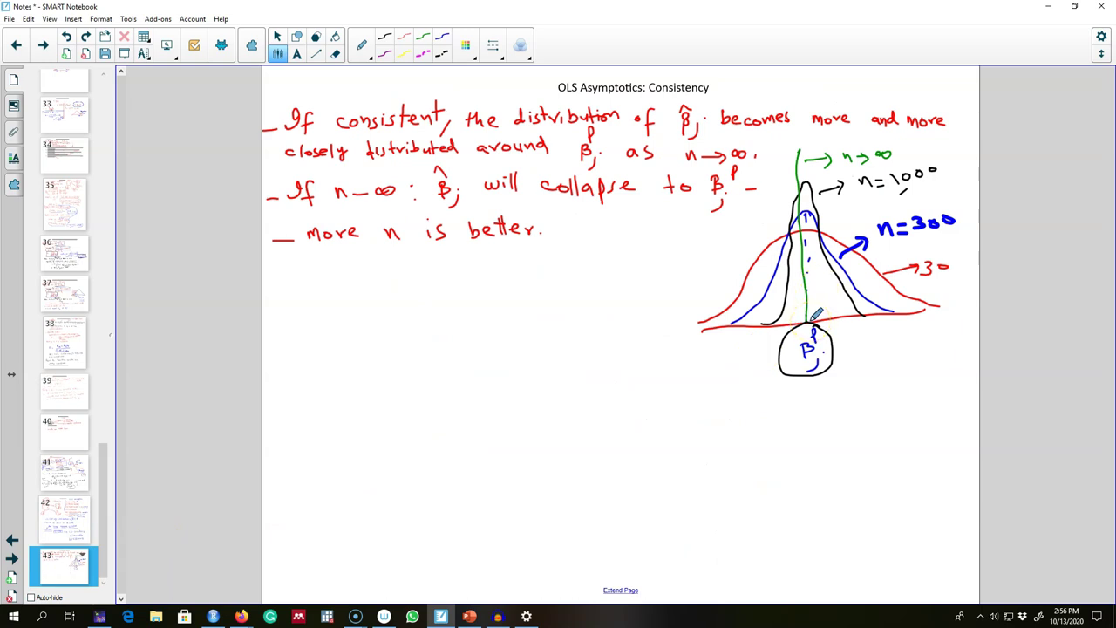
Step: Underline n in 'more n is better' and write plim with n→∞ beneath it
left_click_drag(817, 316, 806, 142)
left_click_drag(375, 251, 413, 248)
mouse_move(300, 297)
left_mouse_down()
mouse_move(319, 293)
mouse_move(301, 321)
mouse_move(342, 324)
left_mouse_up()
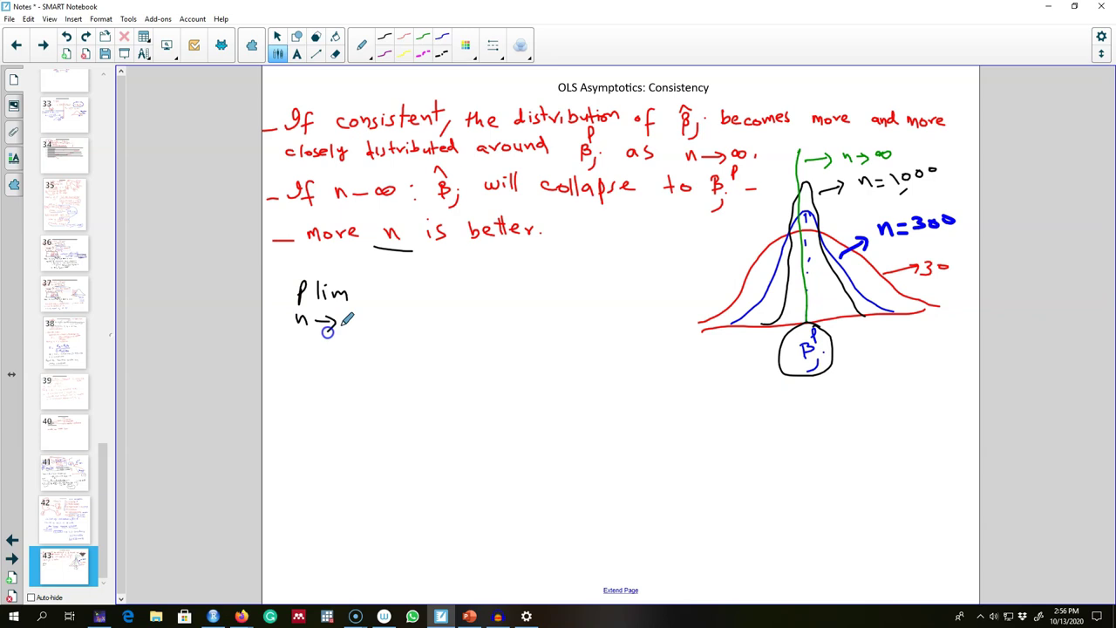
mouse_move(387, 279)
left_mouse_down()
mouse_move(386, 310)
mouse_move(382, 270)
mouse_move(429, 296)
mouse_move(461, 286)
mouse_move(464, 301)
mouse_move(463, 265)
mouse_move(497, 284)
left_mouse_up()
Step: Extend the formula with + cov(xj, y)/var(xj), bracketing the covariance term
mouse_move(490, 277)
left_mouse_down()
mouse_move(491, 292)
mouse_move(543, 292)
left_mouse_up()
left_click_drag(558, 272, 554, 297)
mouse_move(562, 279)
left_mouse_down()
mouse_move(587, 298)
mouse_move(602, 280)
mouse_move(598, 316)
mouse_move(632, 278)
mouse_move(665, 293)
left_mouse_up()
left_click_drag(670, 279, 679, 298)
left_click_drag(692, 267, 694, 295)
mouse_move(507, 307)
left_mouse_down()
mouse_move(594, 323)
mouse_move(612, 311)
left_mouse_up()
Step: Write 'if =0' under the covariance term and box β̂j = βj
left_click_drag(505, 336, 505, 350)
left_click(505, 331)
left_click_drag(520, 332, 513, 353)
left_click_drag(508, 342, 519, 341)
left_click_drag(528, 339, 537, 339)
left_click_drag(528, 343, 538, 343)
left_click_drag(548, 339, 547, 339)
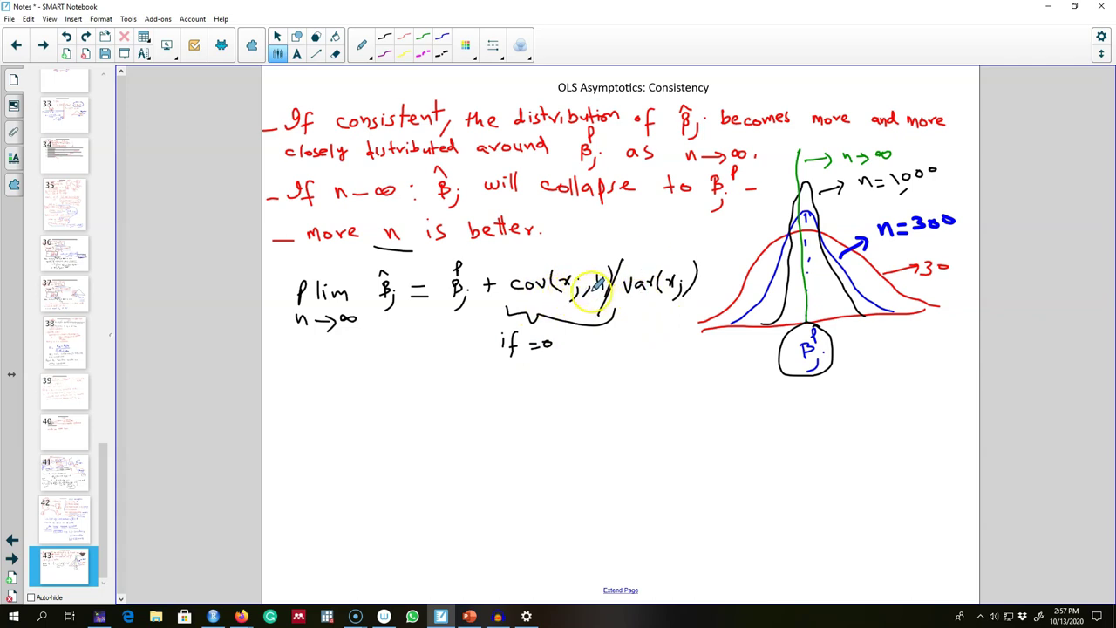
mouse_move(373, 323)
left_mouse_down()
mouse_move(432, 326)
mouse_move(469, 320)
mouse_move(476, 260)
mouse_move(421, 248)
mouse_move(364, 260)
mouse_move(366, 320)
left_mouse_up()
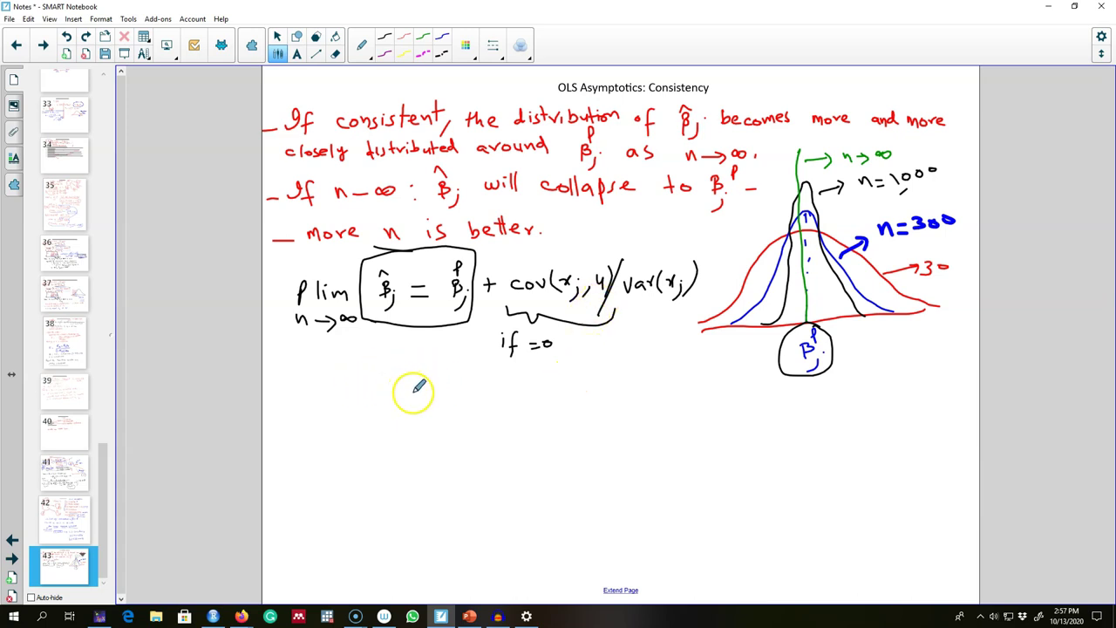
Step: Write '= βj + β₂δ₁' with an overbrace and arrow pointing to 'Bias'
mouse_move(409, 395)
left_mouse_down()
mouse_move(451, 406)
mouse_move(456, 389)
left_mouse_up()
left_click_drag(472, 398, 473, 401)
left_click_drag(497, 400, 512, 400)
left_click_drag(504, 393, 504, 407)
mouse_move(538, 391)
left_mouse_down()
mouse_move(541, 422)
mouse_move(555, 397)
mouse_move(587, 408)
left_mouse_up()
mouse_move(523, 389)
left_mouse_down()
mouse_move(616, 385)
mouse_move(617, 403)
mouse_move(686, 394)
left_mouse_up()
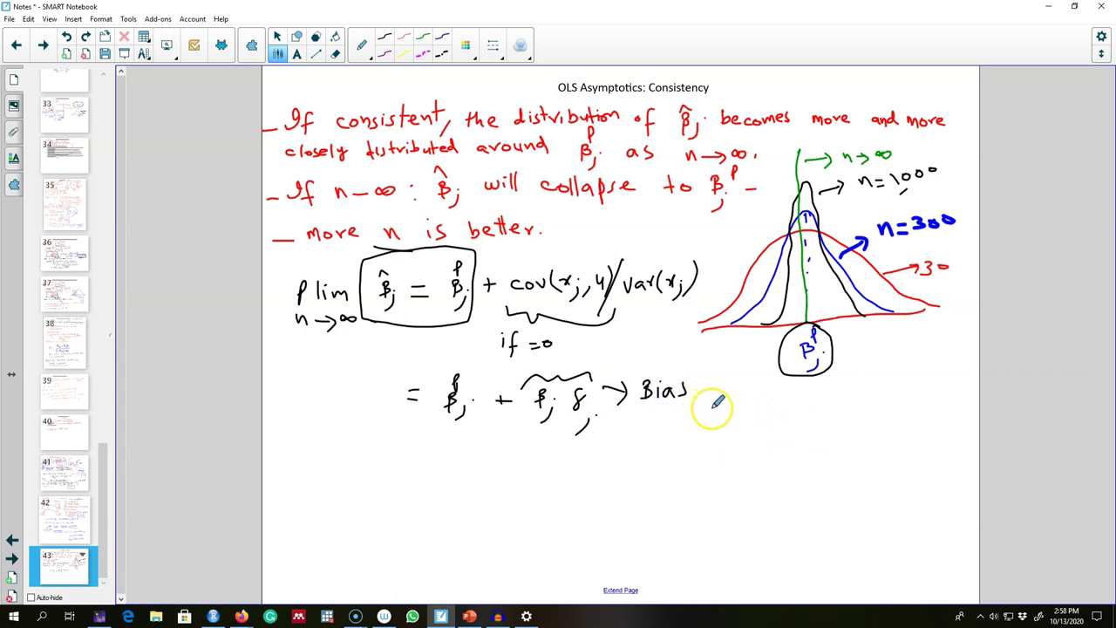
Step: Write 'Direction depends on' with the cases β₂>0, β₂<0, δ₁>0 and δ₁<0
mouse_move(757, 406)
left_mouse_down()
mouse_move(795, 448)
mouse_move(797, 436)
mouse_move(803, 446)
mouse_move(792, 452)
left_mouse_up()
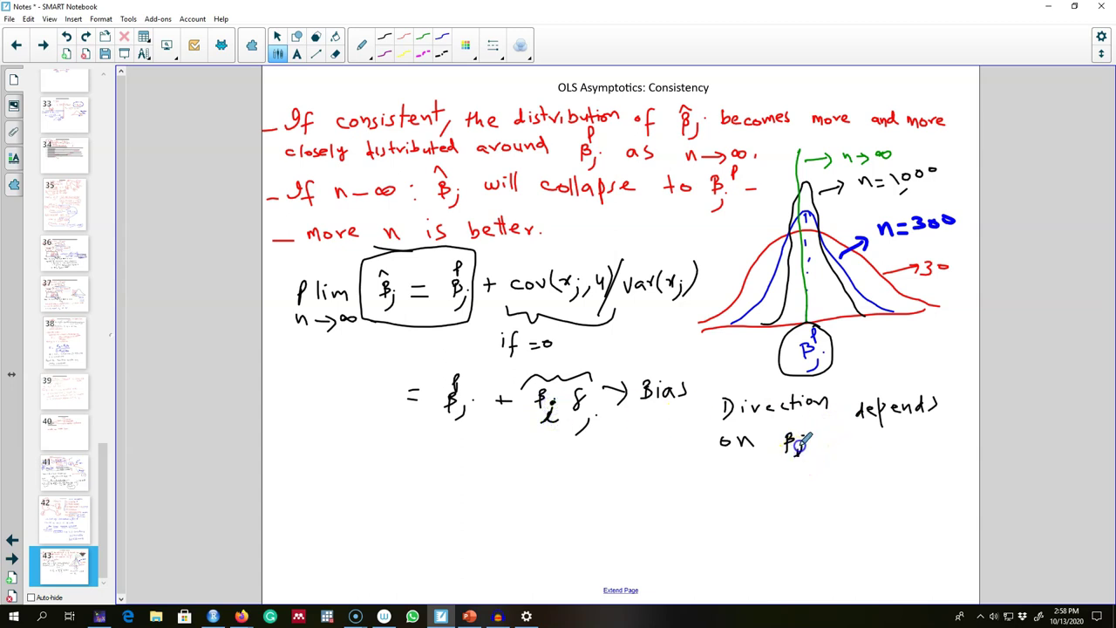
mouse_move(804, 452)
left_mouse_down()
mouse_move(822, 439)
mouse_move(822, 453)
left_mouse_up()
left_click_drag(839, 442, 851, 445)
left_click_drag(844, 469, 859, 475)
mouse_move(785, 485)
left_mouse_down()
mouse_move(787, 465)
mouse_move(790, 487)
left_mouse_up()
left_click_drag(799, 478, 802, 485)
mouse_move(798, 501)
left_mouse_down()
mouse_move(806, 530)
mouse_move(833, 515)
left_mouse_up()
left_click_drag(846, 504, 847, 506)
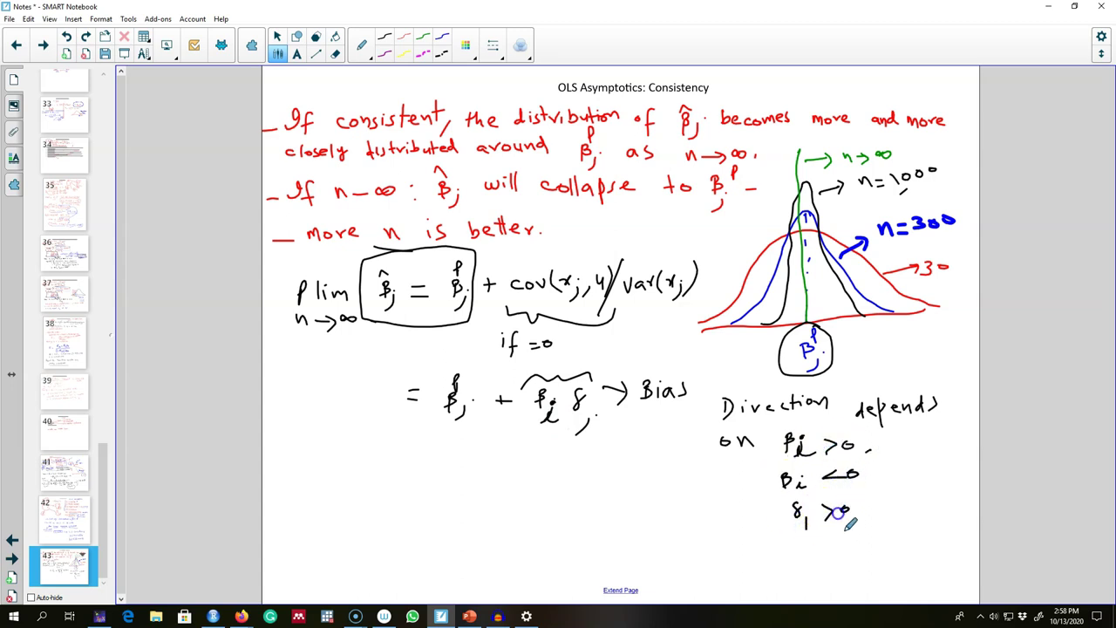
mouse_move(800, 546)
left_mouse_down()
mouse_move(803, 566)
mouse_move(842, 552)
left_mouse_up()
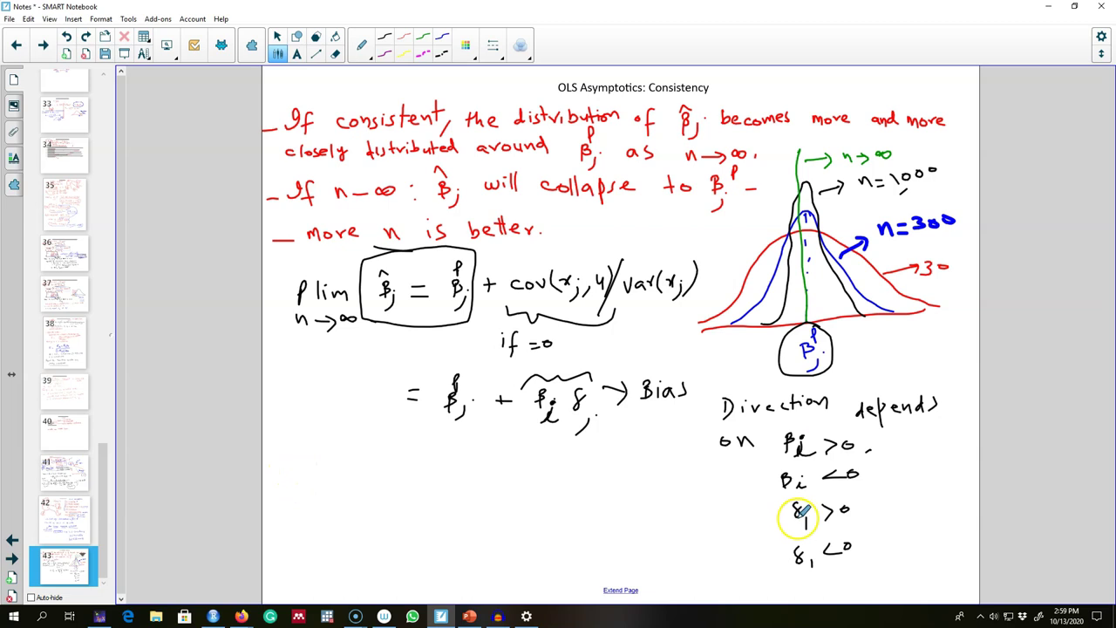
Step: Draw an arrow down from the bias term and write 'Does not go away if n→∞'
left_click_drag(526, 421, 438, 457)
left_click_drag(439, 457, 458, 462)
left_click_drag(372, 471, 375, 489)
left_click_drag(389, 478, 403, 487)
mouse_move(410, 477)
left_mouse_down()
mouse_move(621, 464)
mouse_move(615, 498)
mouse_move(425, 515)
mouse_move(424, 528)
mouse_move(459, 519)
left_mouse_up()
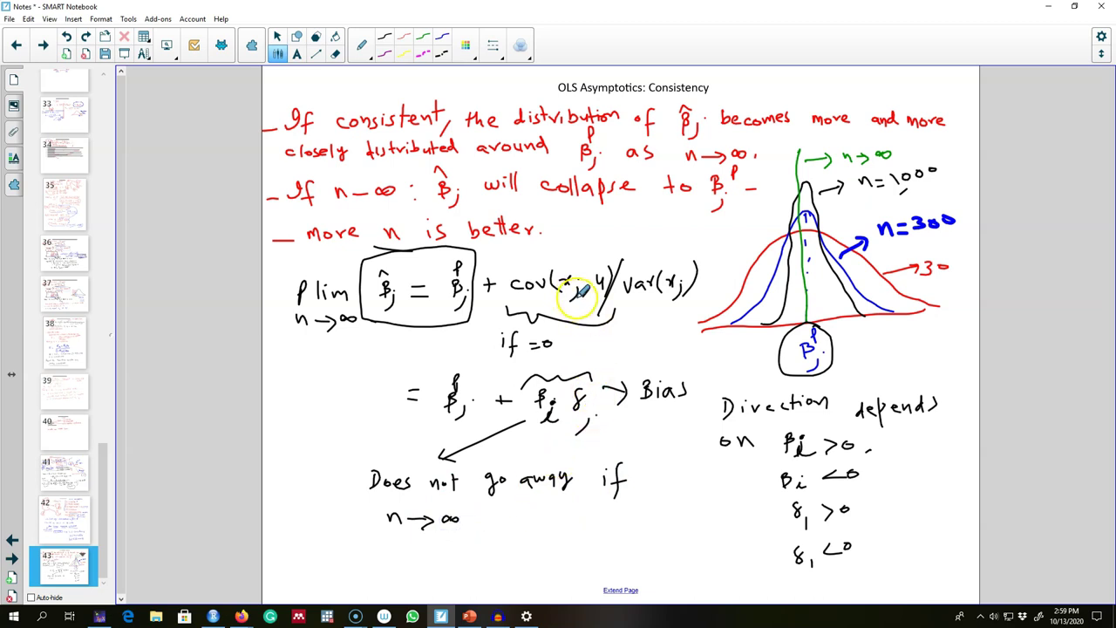
Step: Box n→∞, underline the β₂δ₁ term and Bias, and circle Bias
mouse_move(578, 294)
left_mouse_down()
mouse_move(572, 307)
mouse_move(610, 285)
mouse_move(602, 300)
left_mouse_up()
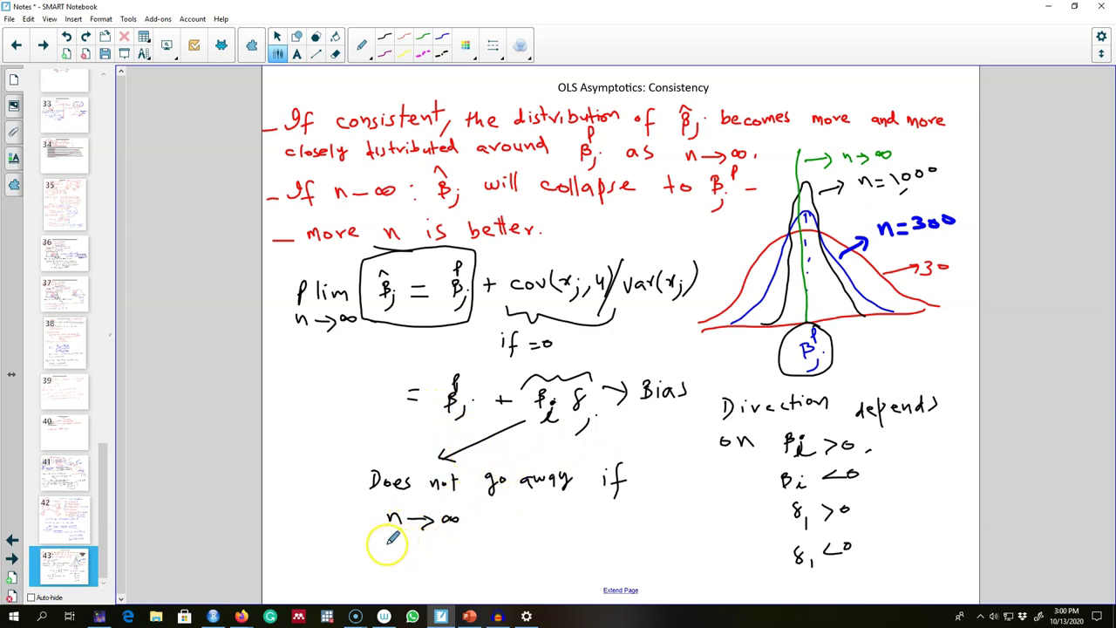
mouse_move(388, 538)
left_mouse_down()
mouse_move(433, 542)
mouse_move(468, 510)
mouse_move(441, 490)
mouse_move(388, 500)
mouse_move(386, 523)
mouse_move(406, 541)
left_mouse_up()
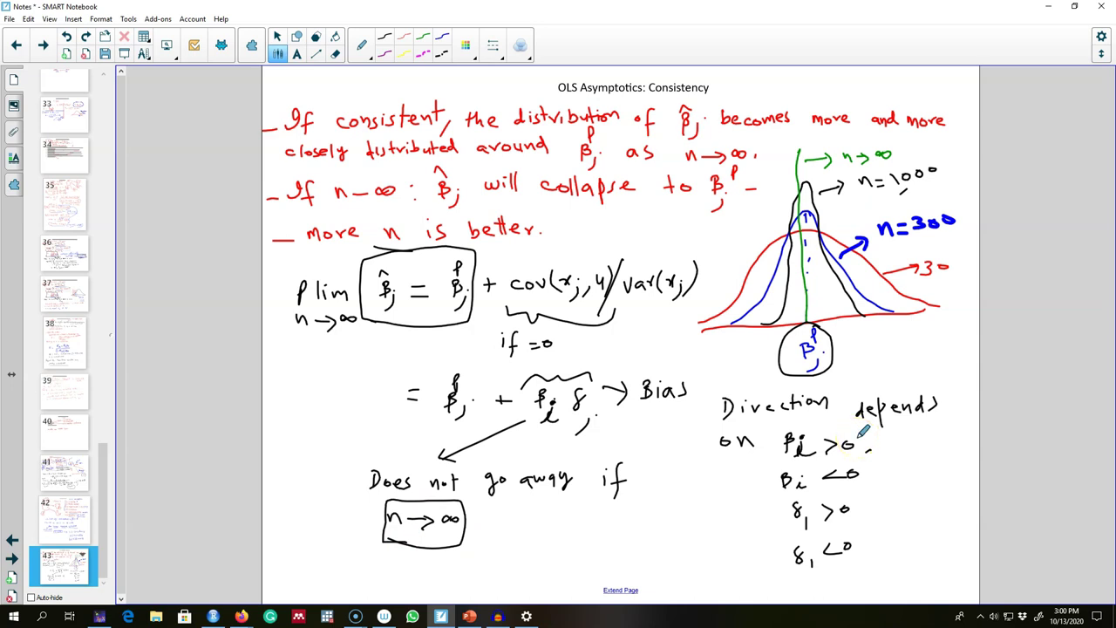
left_click_drag(534, 440, 602, 439)
left_click_drag(641, 417, 686, 402)
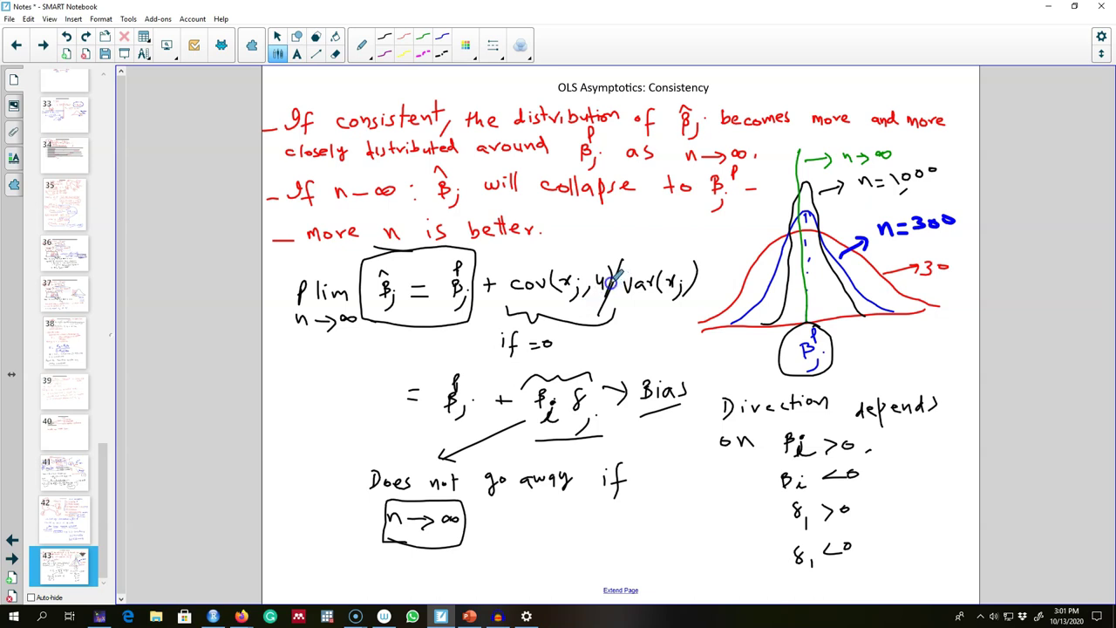
mouse_move(671, 359)
left_mouse_down()
mouse_move(630, 392)
mouse_move(644, 416)
mouse_move(682, 413)
mouse_move(689, 385)
mouse_move(679, 358)
left_mouse_up()
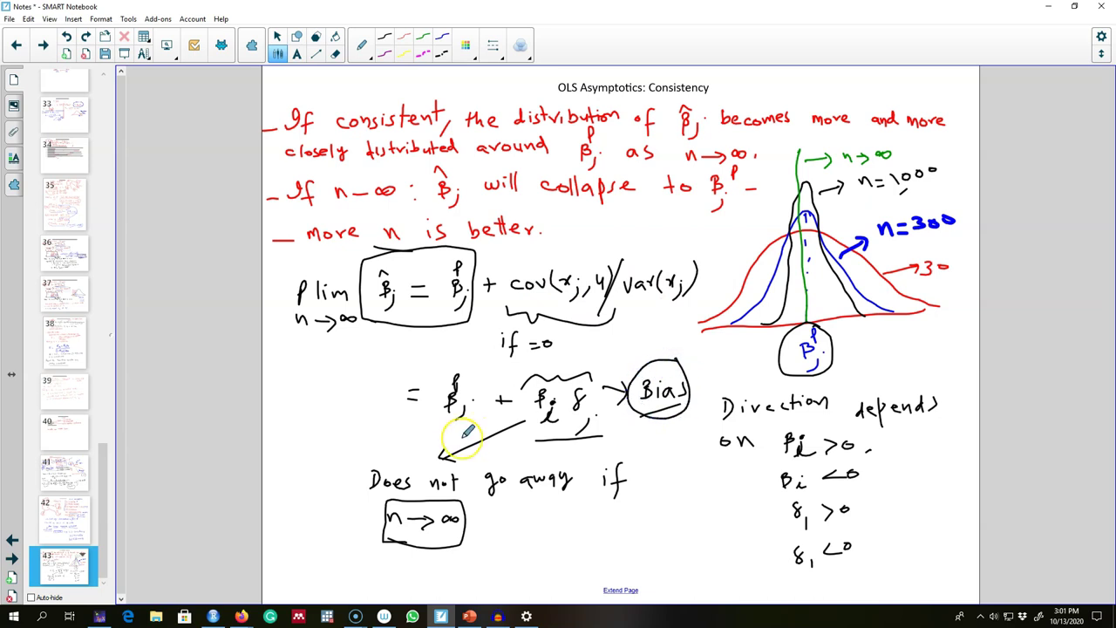